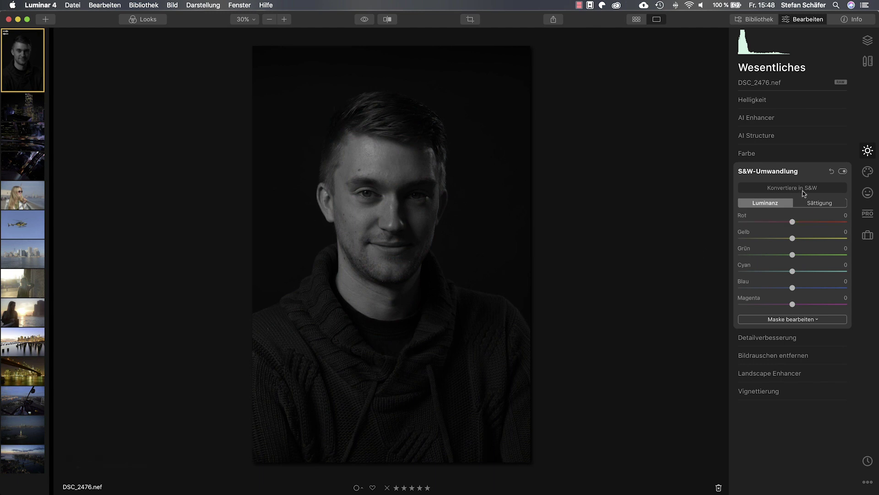
Step: Remove the black-and-white conversion and try desaturating the portrait in Farbe with Sättigung at -100
left_click(842, 171)
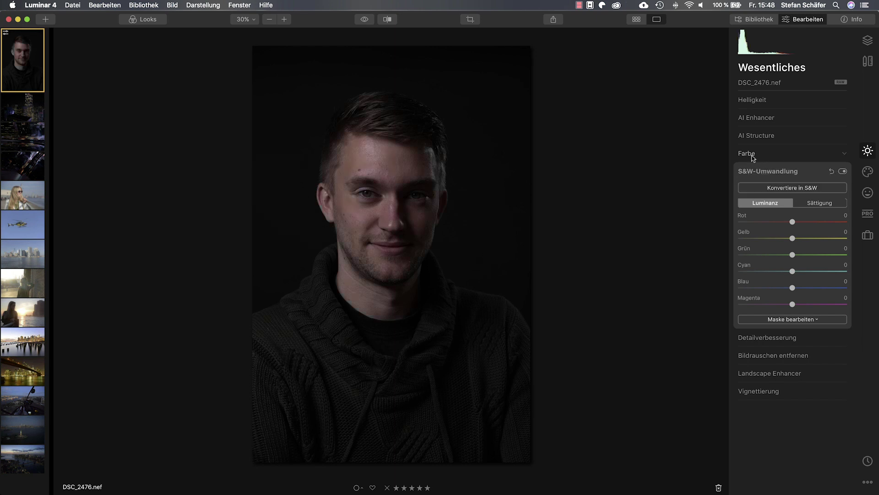
left_click(752, 156)
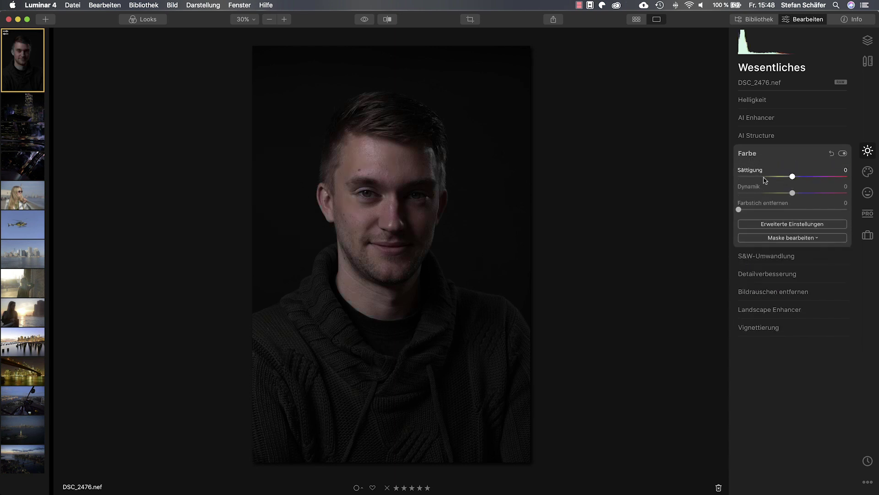
left_click_drag(793, 177, 728, 179)
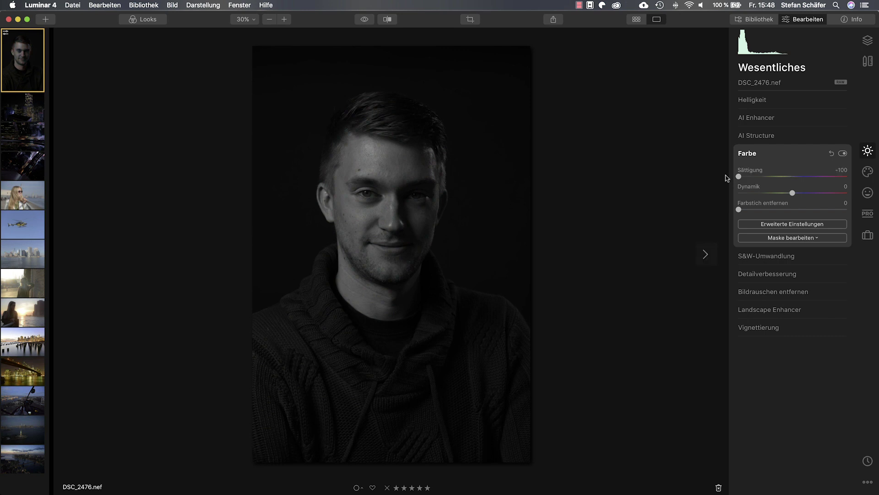
double_click(739, 176)
Step: Convert the portrait to black and white with the S&W-Umwandlung filter
left_click(780, 253)
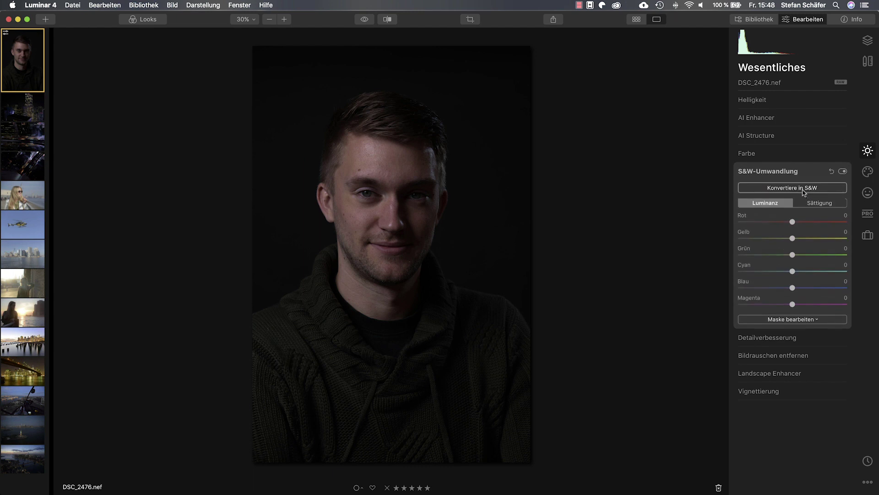
left_click(803, 191)
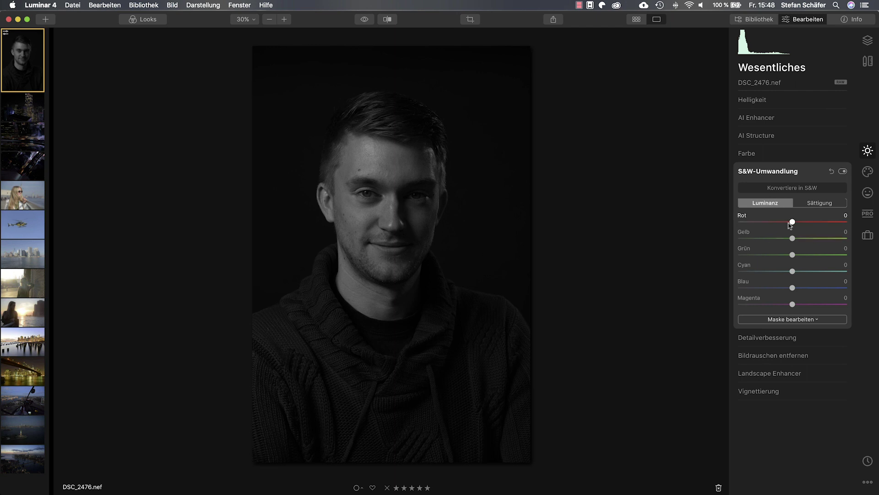
Step: Try raising the Gelb and Rot saturation in the black-and-white conversion, returning both to 0
left_click(815, 204)
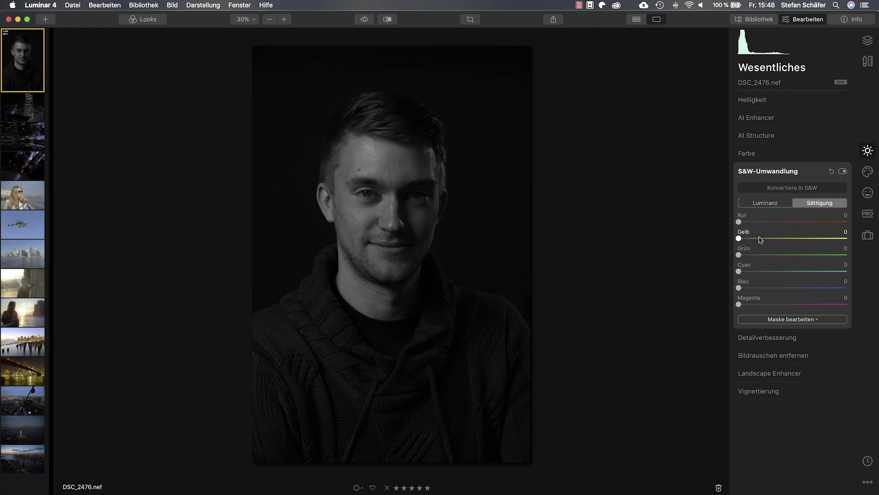
left_click_drag(739, 239, 799, 241)
left_click_drag(739, 221, 797, 228)
left_click_drag(797, 228, 731, 228)
left_click_drag(797, 239, 721, 239)
Step: Set the luminance of the black-and-white conversion to about 32 for Rot and 30 for Gelb
left_click(771, 205)
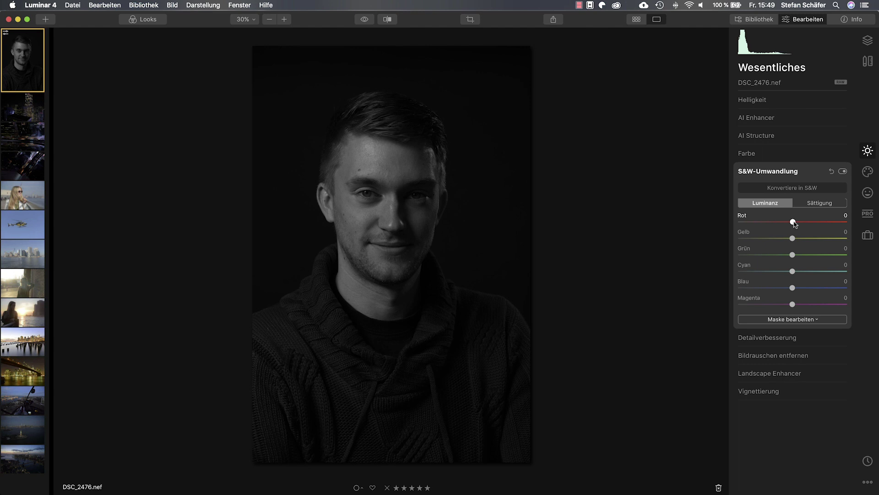
mouse_move(812, 223)
left_mouse_down()
mouse_move(821, 223)
mouse_move(779, 223)
mouse_move(827, 224)
mouse_move(809, 224)
mouse_move(802, 238)
mouse_move(817, 239)
mouse_move(809, 238)
left_mouse_up()
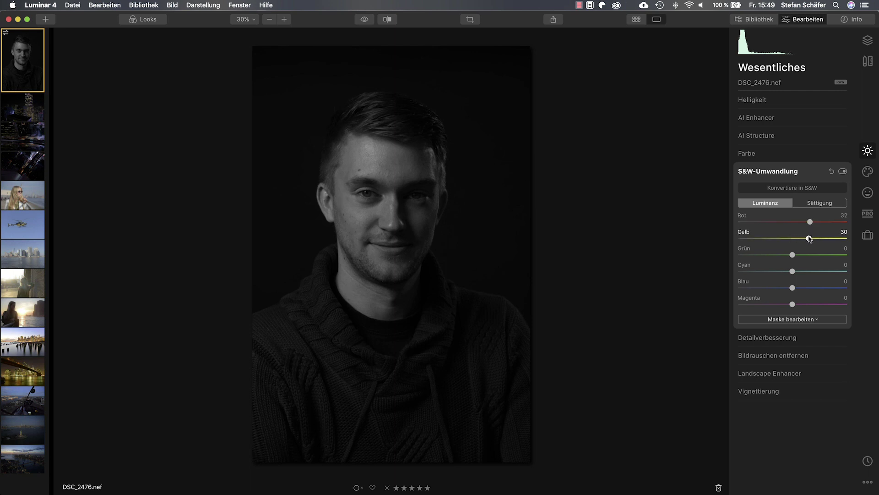
left_click_drag(810, 222, 809, 223)
Step: Set AI Accent to 13 in the AI Enhancer filter
left_click(770, 119)
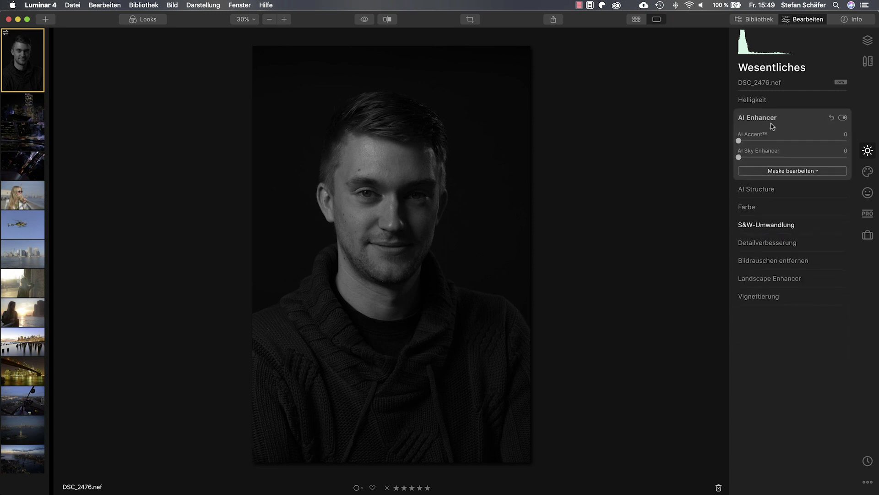
mouse_move(739, 141)
left_mouse_down()
mouse_move(769, 143)
mouse_move(755, 143)
left_mouse_up()
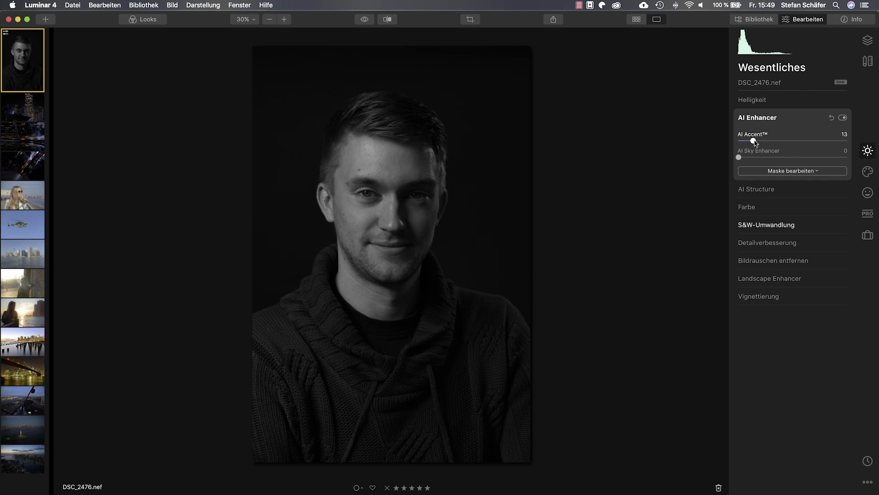
Step: Set Schwarztöne to -61 and Weißtöne to 21 in the advanced Helligkeit settings
left_click(760, 101)
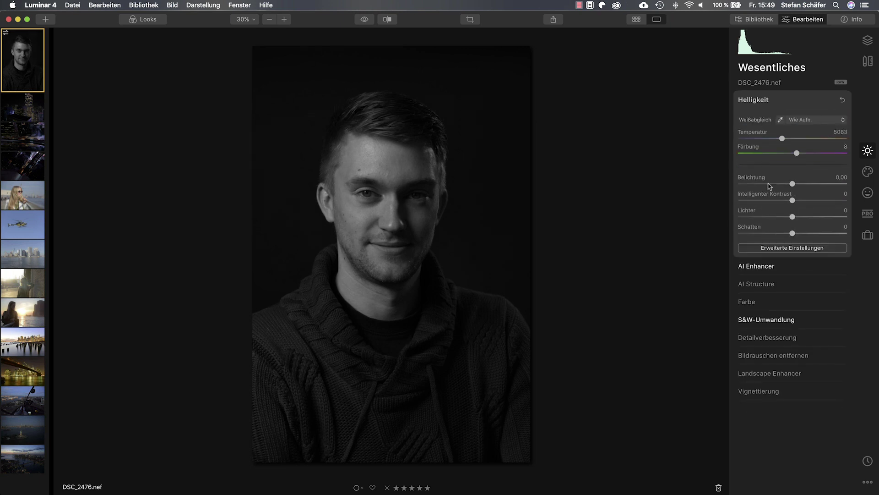
left_click(785, 247)
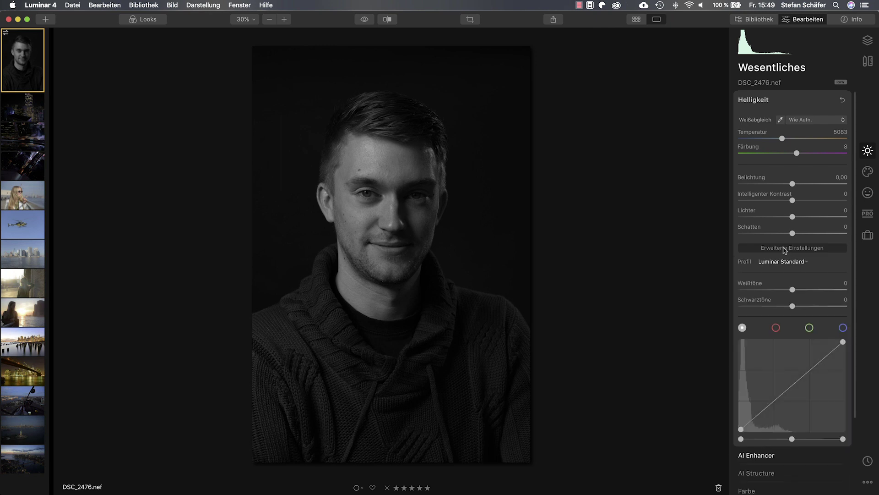
left_click_drag(794, 308, 761, 310)
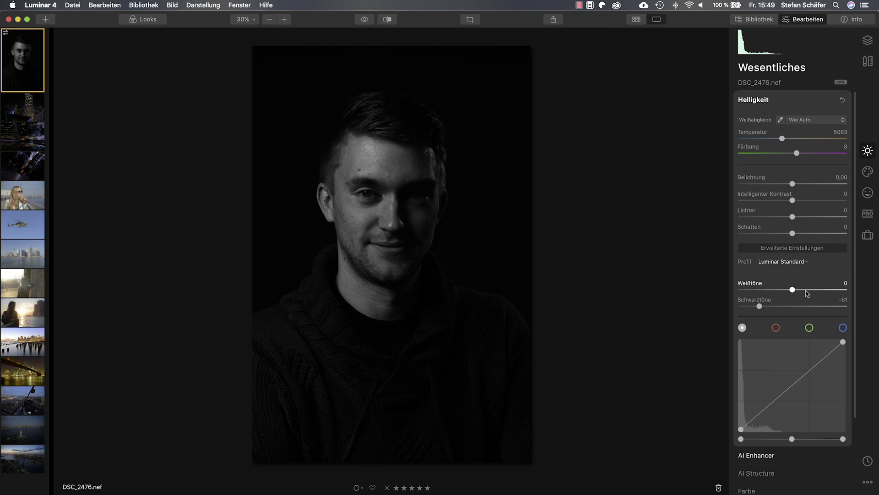
left_click_drag(793, 290, 804, 290)
Step: Set Schatten to 20, Intelligenter Kontrast to 35 and Belichtung to 0,30 in Helligkeit
left_click_drag(793, 233, 806, 235)
left_click_drag(793, 201, 813, 205)
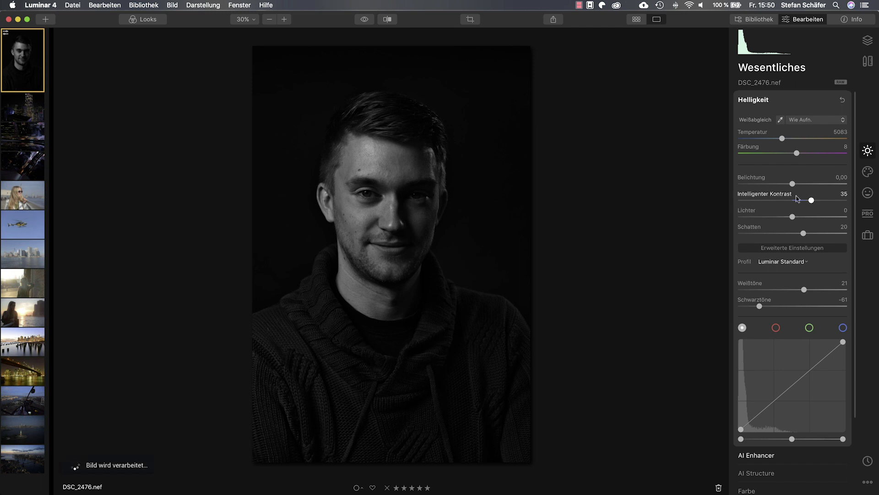
left_click_drag(794, 184, 796, 184)
Step: Set Augen Optimieren to 44 in AI Portrait Enhancer and compare the face with and without the filter
double_click(392, 188)
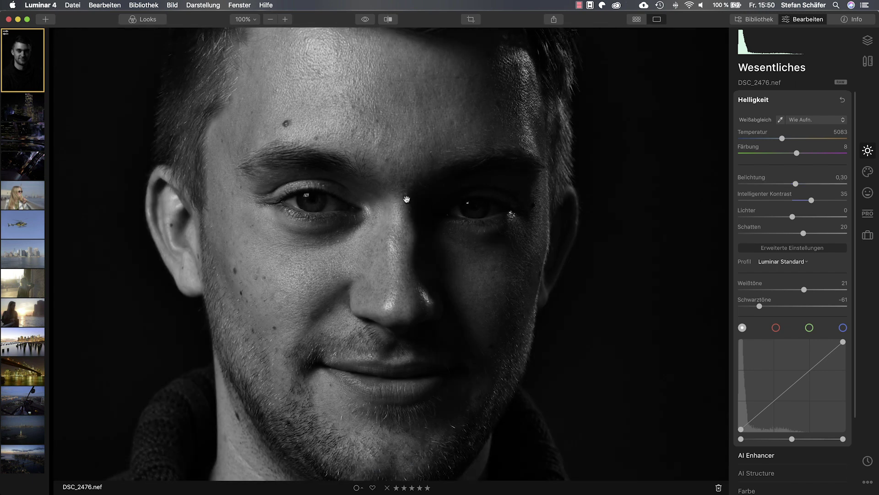
left_click(869, 194)
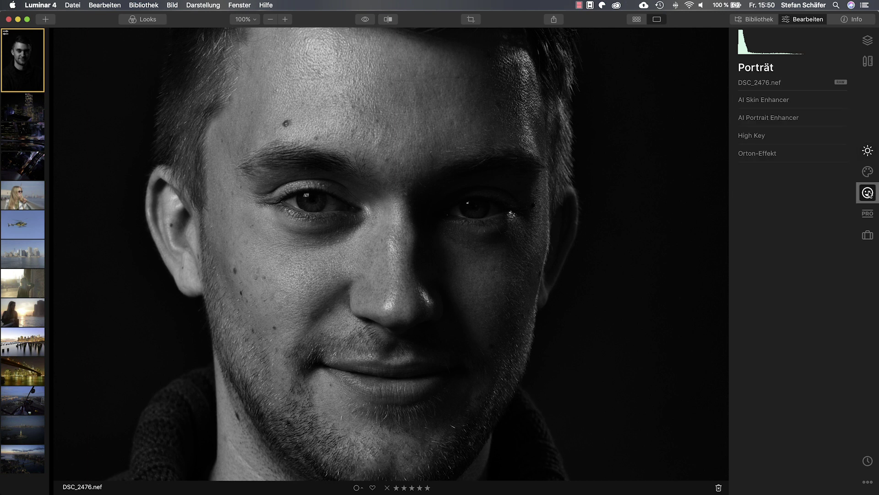
left_click(393, 261)
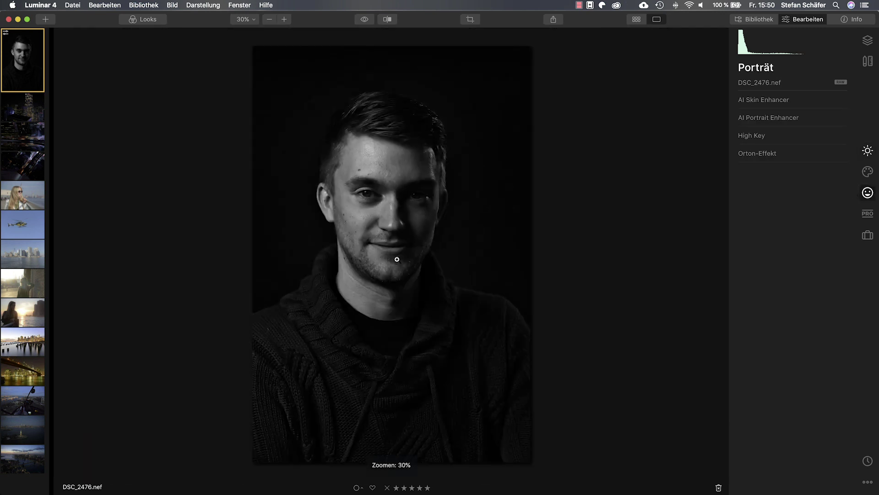
left_click(767, 120)
left_click_drag(739, 203, 783, 205)
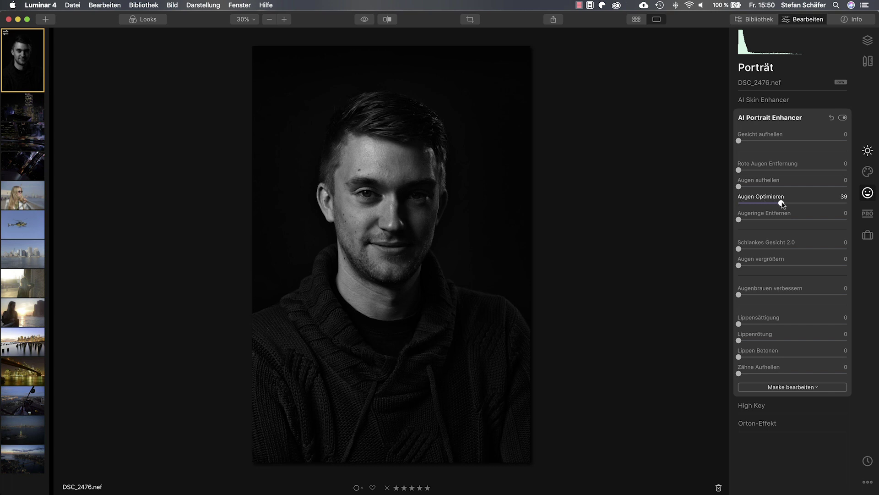
left_click(400, 202)
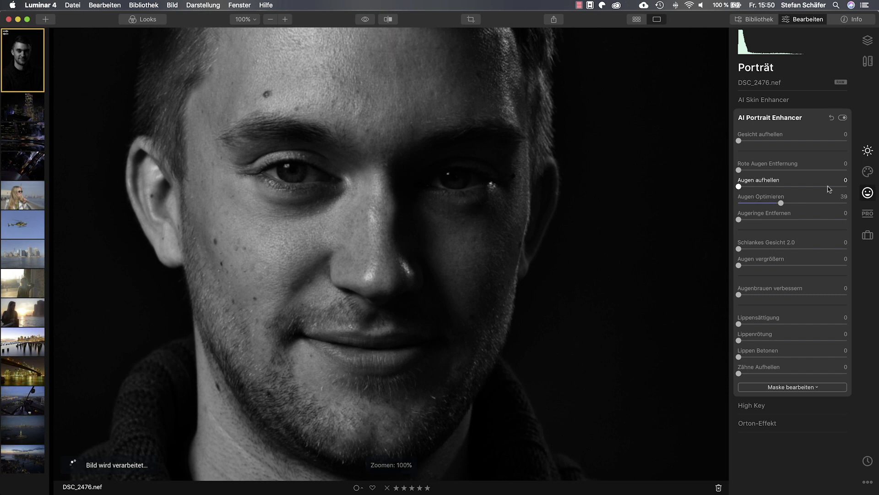
left_click_drag(780, 203, 787, 203)
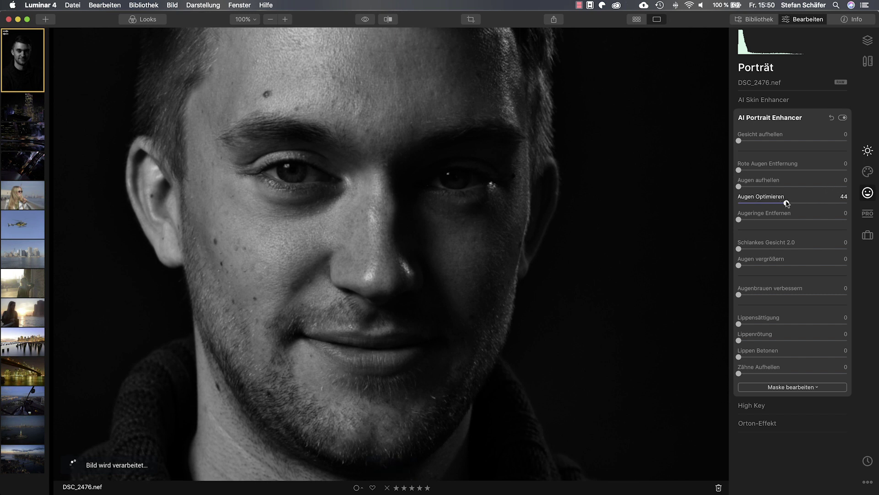
left_click(843, 118)
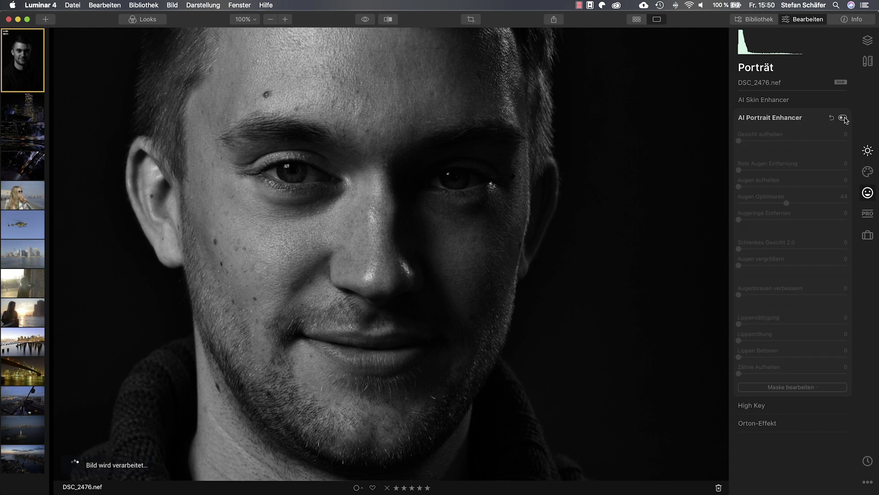
left_click(843, 119)
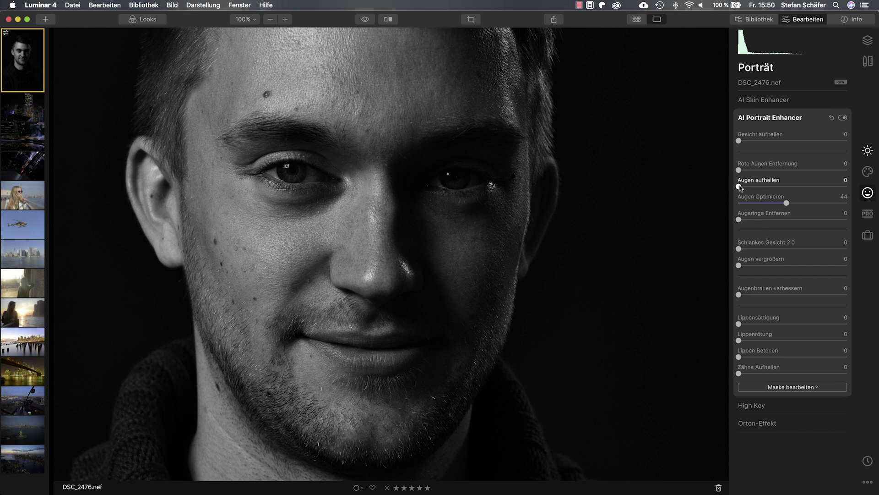
Step: Set Augen aufhellen to 11 and Augenringe Entfernen to 40 in AI Portrait Enhancer
mouse_move(741, 187)
left_mouse_down()
mouse_move(762, 188)
mouse_move(754, 188)
left_mouse_up()
left_click_drag(738, 219, 782, 220)
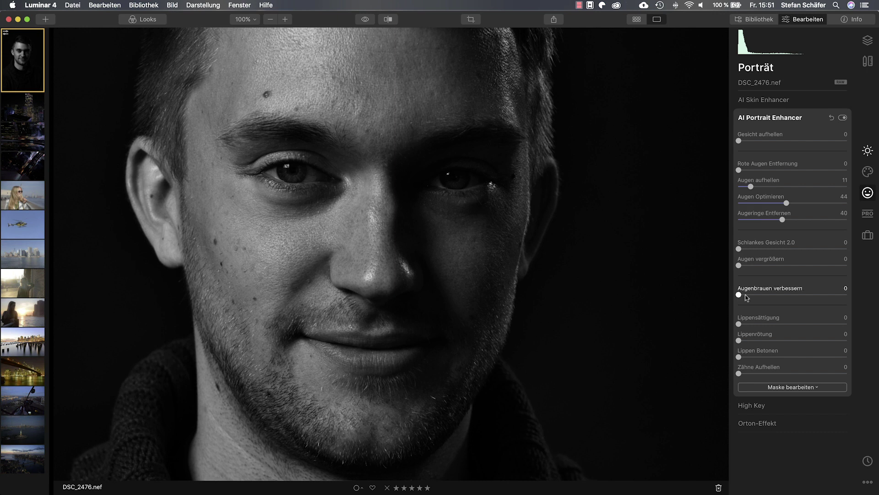
Step: Set Augenbrauen verbessern to 33 and Lippen Betonen to 30 in AI Portrait Enhancer
left_click_drag(739, 295, 778, 296)
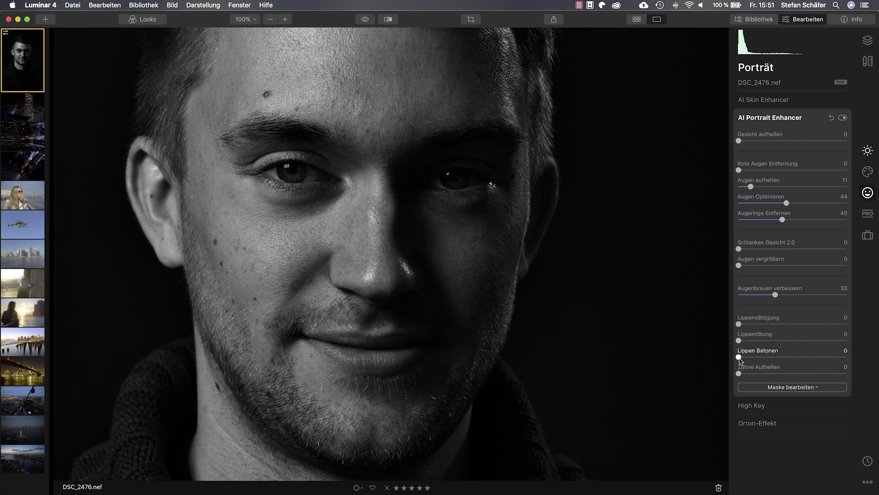
left_click_drag(739, 357, 773, 362)
left_click(413, 251)
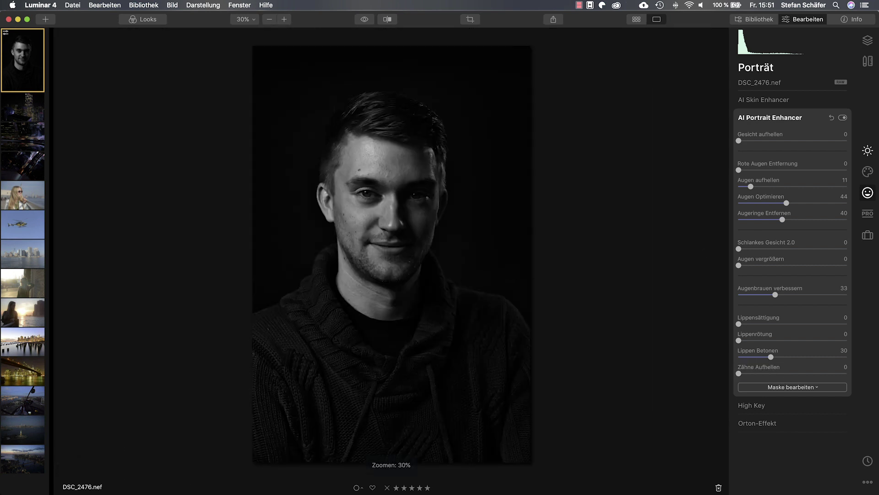
Step: Darken the portrait's edges with a Vignettierung strength of -36 and check the area around the hair
left_click(868, 150)
scroll(770, 476, "down", 5)
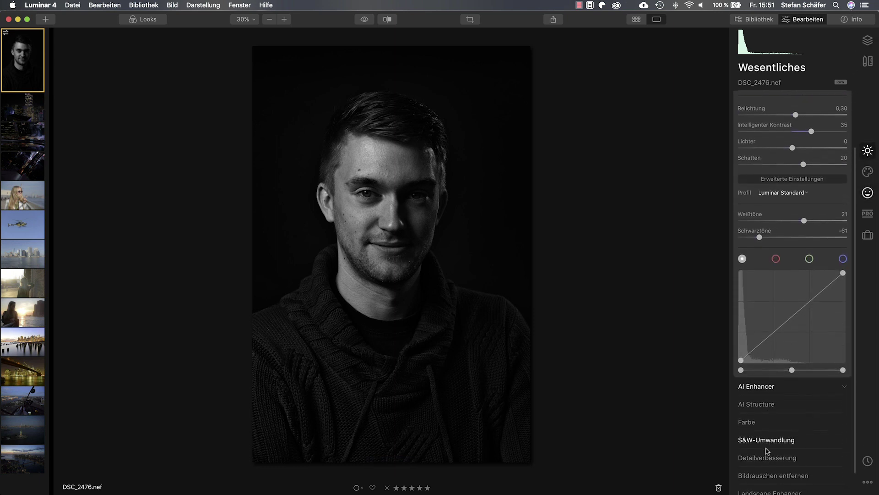
left_click(766, 484)
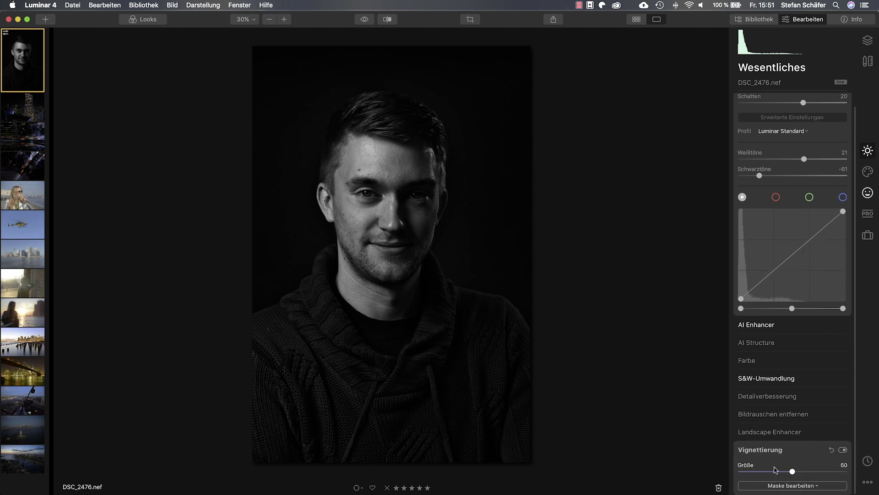
left_click_drag(793, 283, 772, 284)
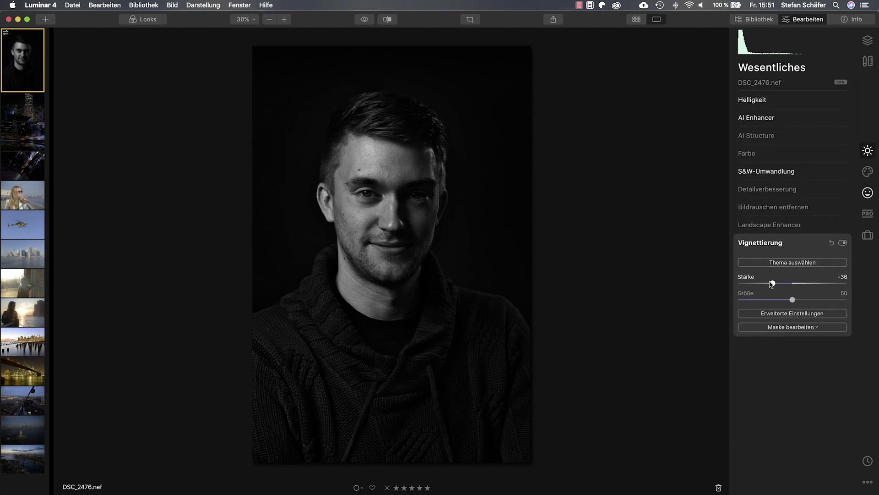
double_click(402, 82)
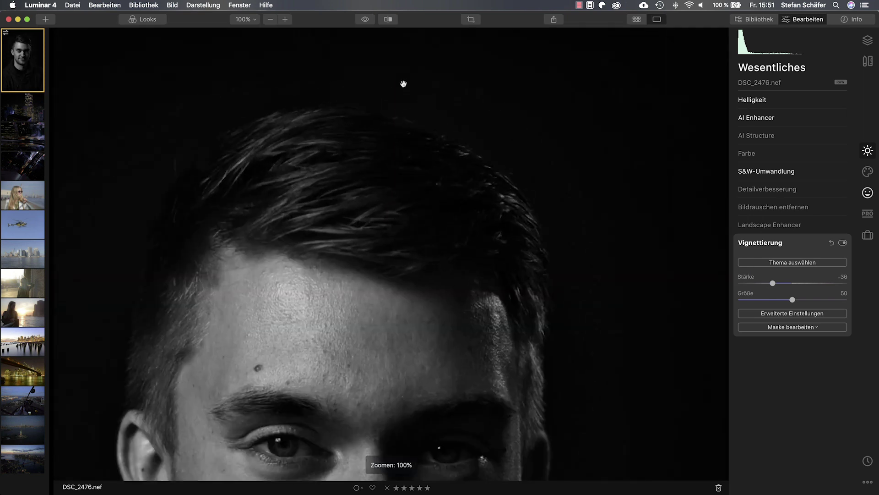
double_click(402, 128)
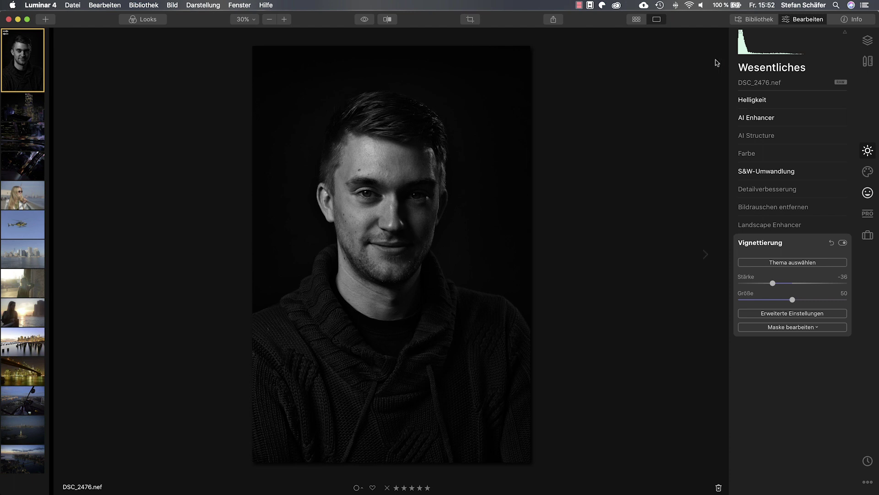
Step: Crop the portrait tighter with a free aspect ratio, trimming mainly the empty space above the head and the lower sweater, and apply the crop
left_click(470, 19)
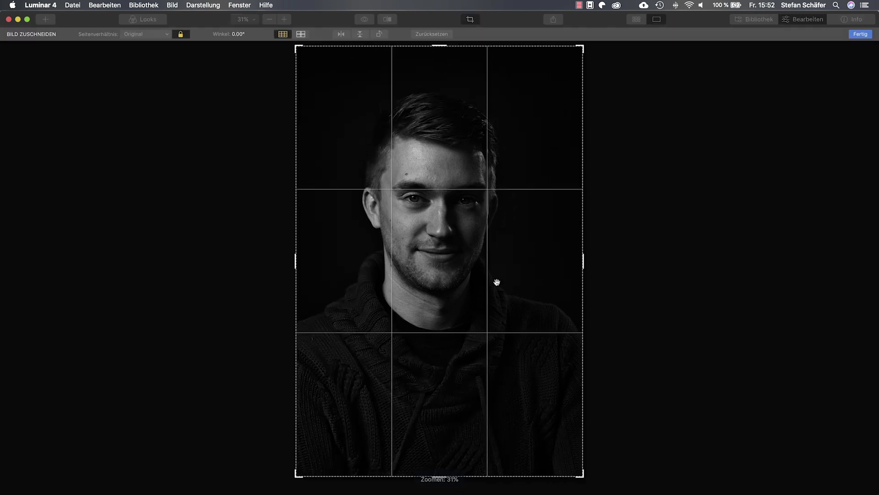
left_click_drag(438, 476, 439, 458)
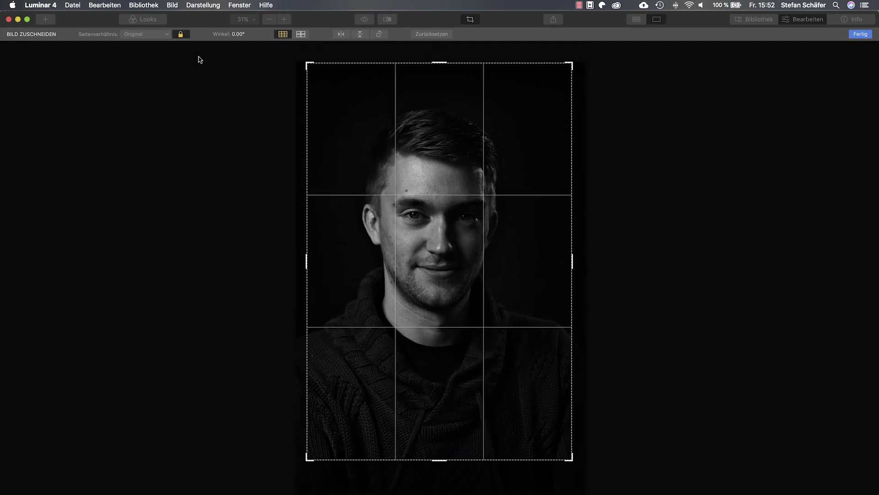
left_click(180, 35)
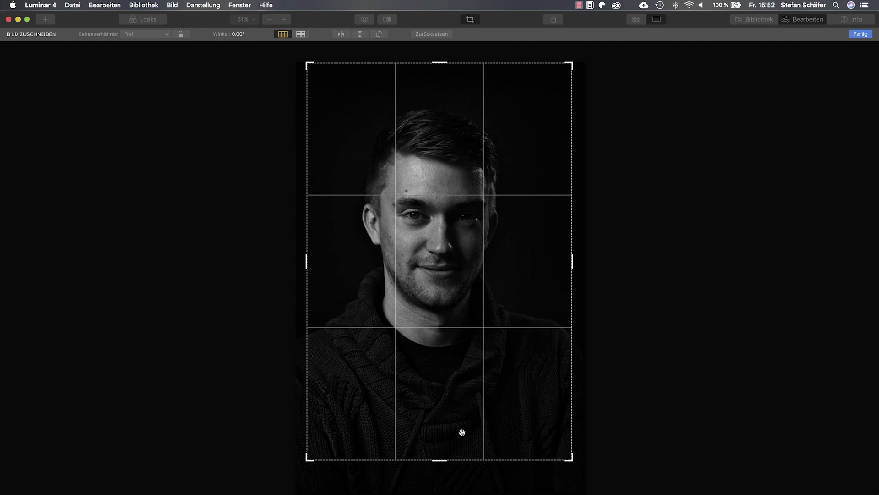
left_click_drag(439, 459, 441, 439)
left_click_drag(437, 84, 436, 90)
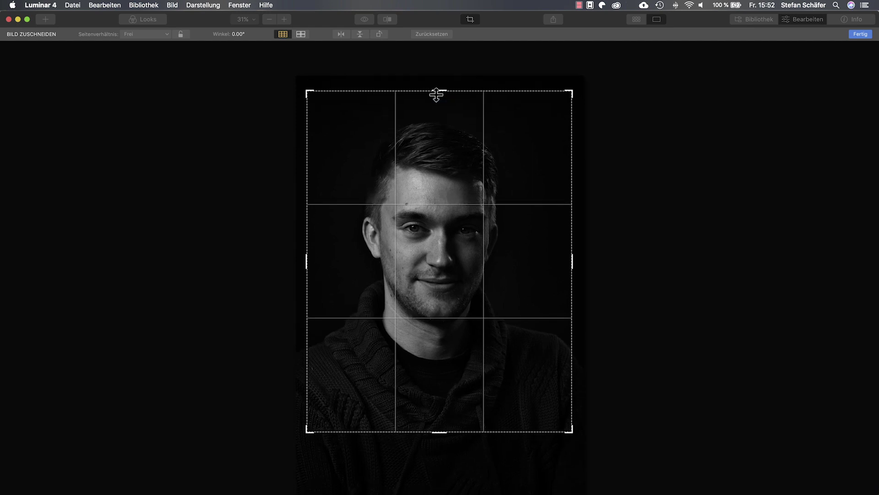
mouse_move(479, 279)
left_mouse_down()
mouse_move(481, 287)
mouse_move(483, 265)
left_mouse_up()
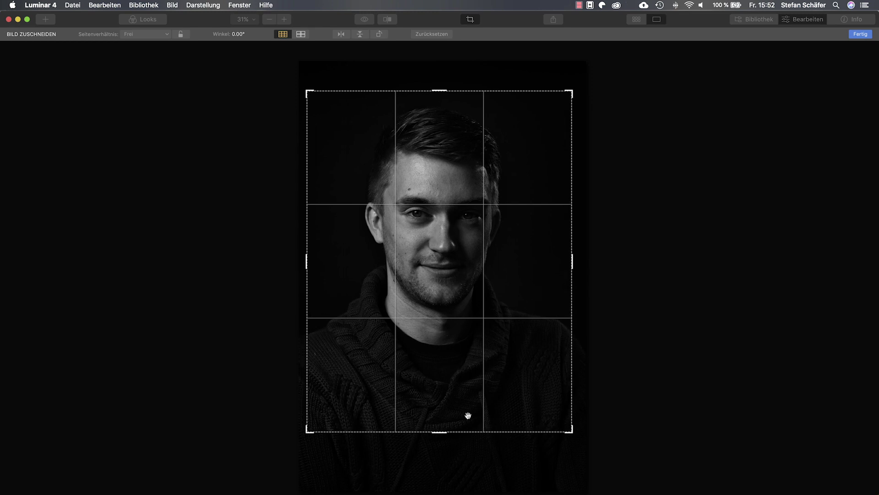
left_click_drag(448, 432, 448, 430)
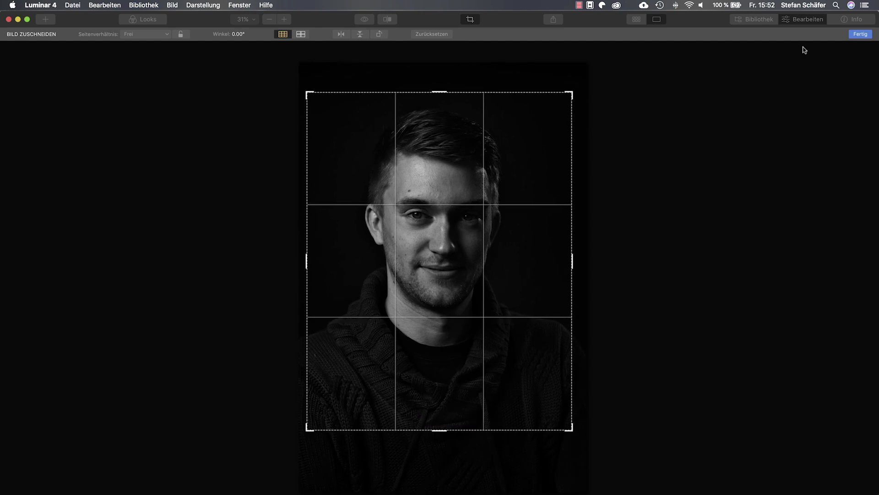
left_click(848, 35)
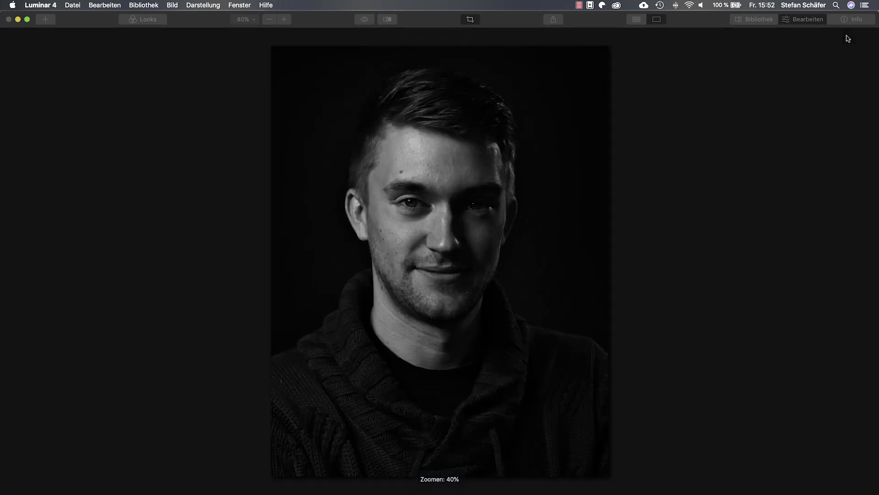
Step: Smooth the skin with AI Skin Enhancer, setting Stärke to 40 and Glanz entfernen to 35
left_click(867, 193)
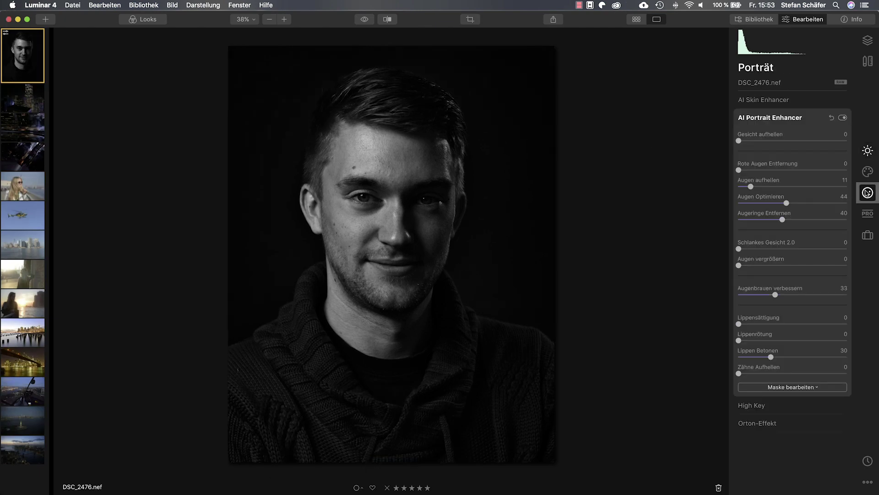
left_click(777, 101)
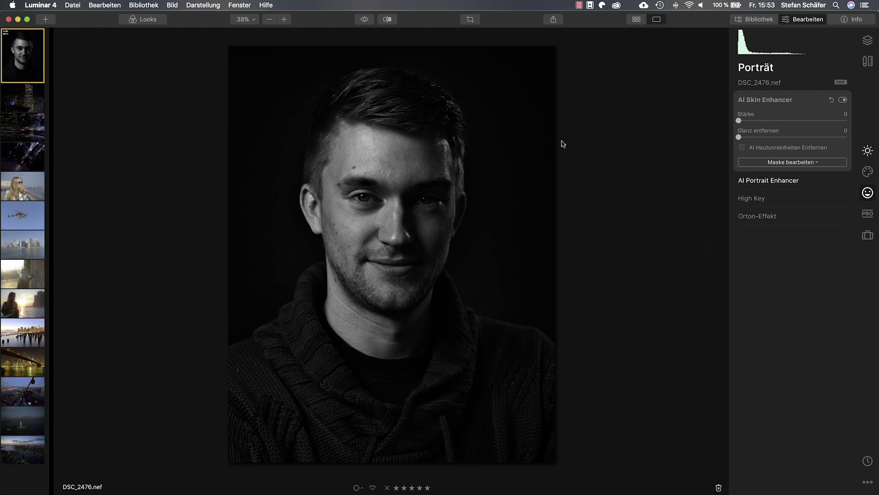
left_click_drag(739, 121, 775, 124)
mouse_move(780, 122)
left_mouse_down()
mouse_move(742, 137)
mouse_move(781, 137)
left_mouse_up()
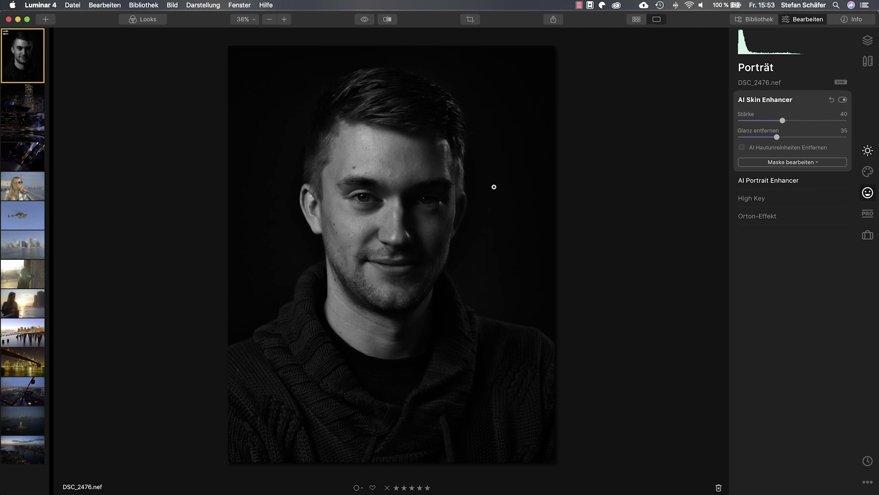
Step: In Erweiterter Kontrast, set Mitteltöne Kontrast to 30, Mitteltöne Balance to 70, Schatten Kontrast to 25 and Schattenbalance to -10
left_click(865, 215)
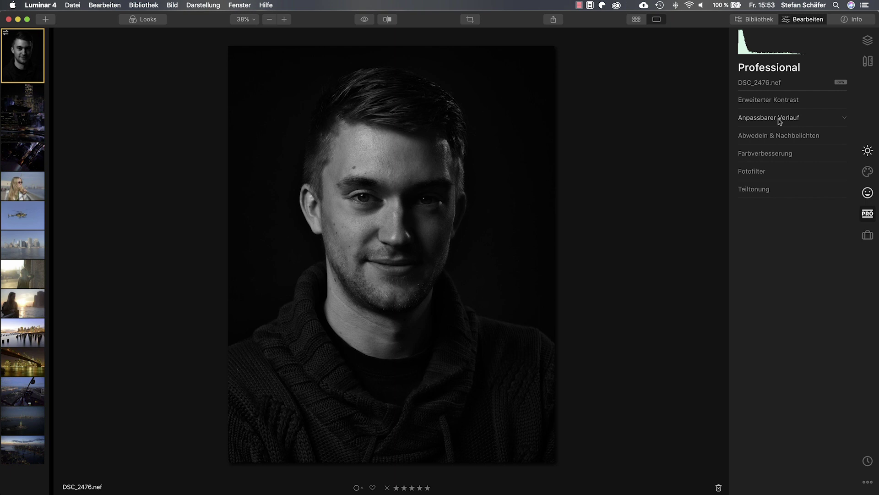
left_click(760, 100)
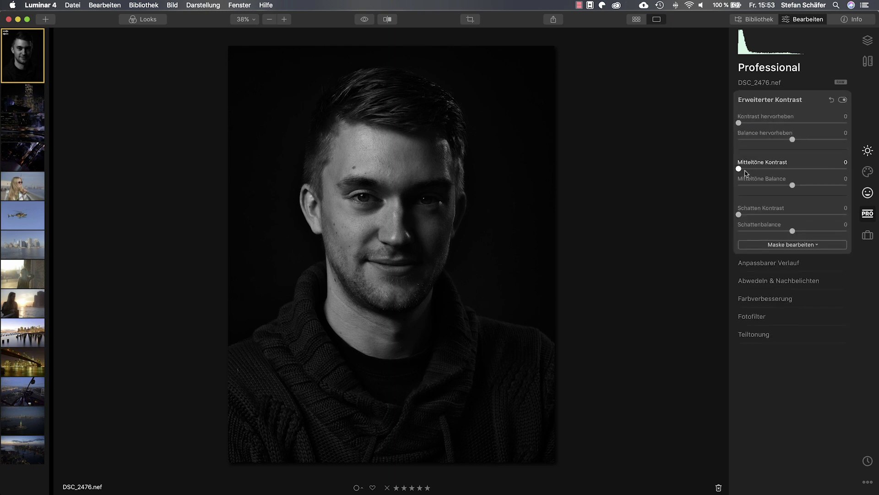
left_click_drag(740, 169, 831, 190)
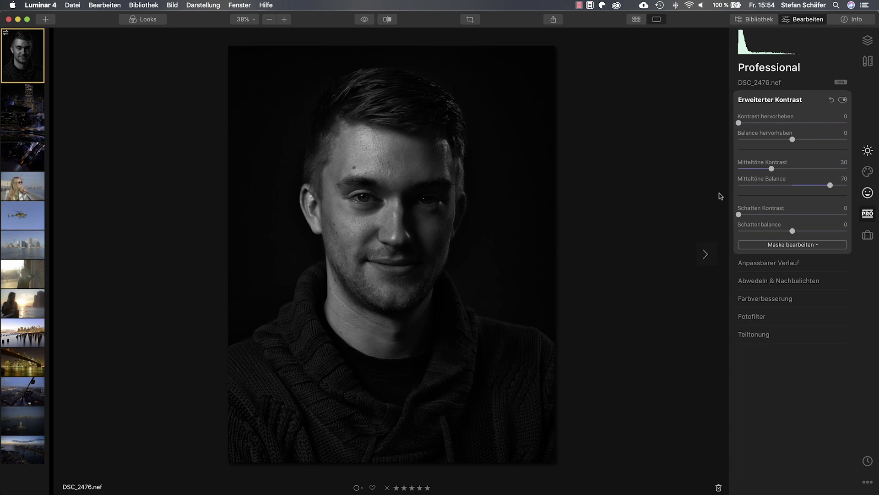
left_click_drag(739, 215, 765, 215)
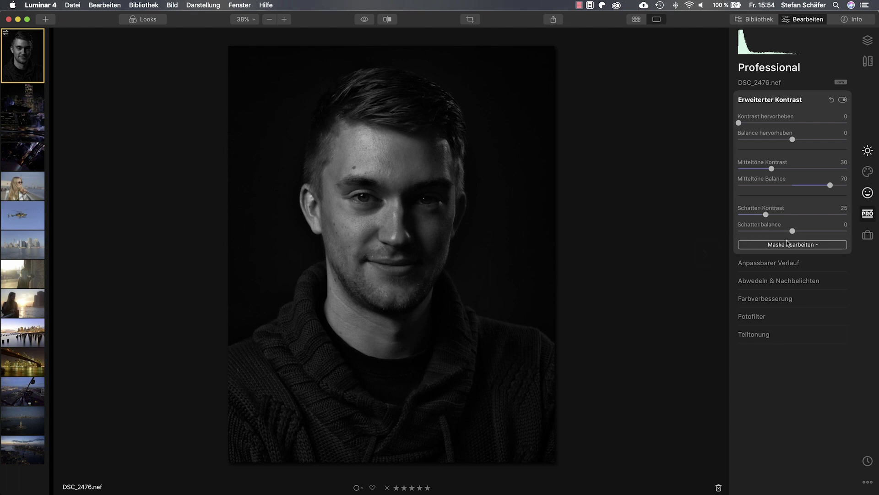
mouse_move(793, 231)
left_mouse_down()
mouse_move(752, 231)
mouse_move(825, 231)
mouse_move(787, 231)
left_mouse_up()
Step: Compare the edited black-and-white portrait repeatedly with the unedited original
left_click(364, 21)
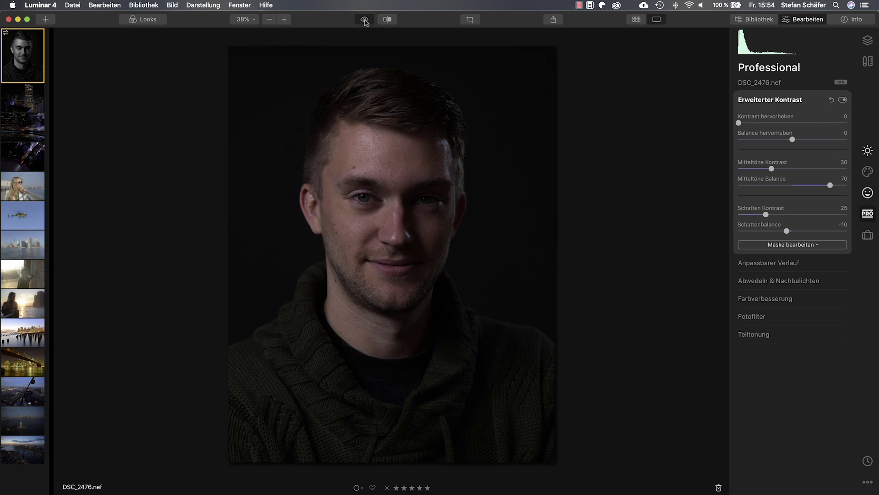
left_click(365, 20)
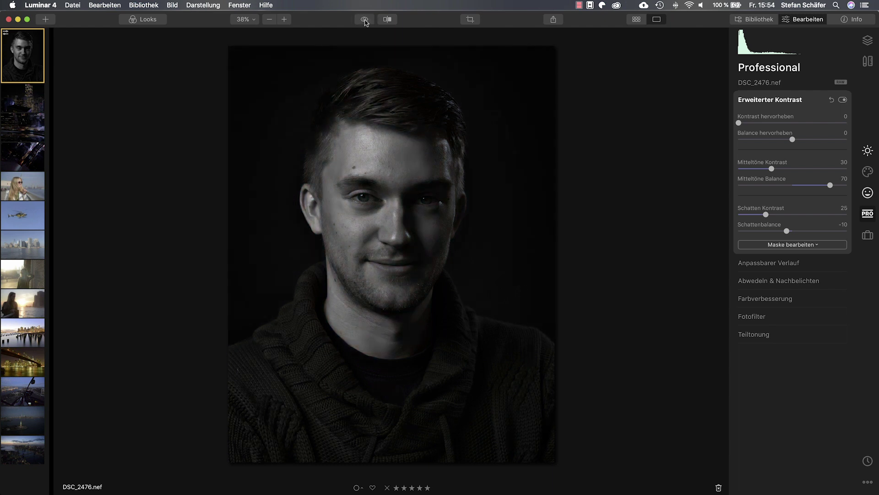
left_click(365, 21)
left_click(365, 21)
left_click(365, 20)
left_click(365, 20)
left_click(365, 20)
left_click(365, 20)
left_click(365, 20)
left_click(365, 21)
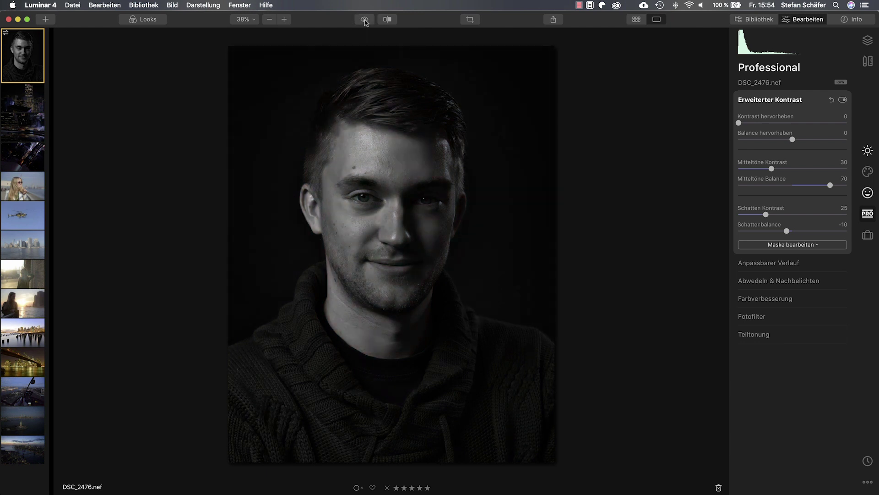